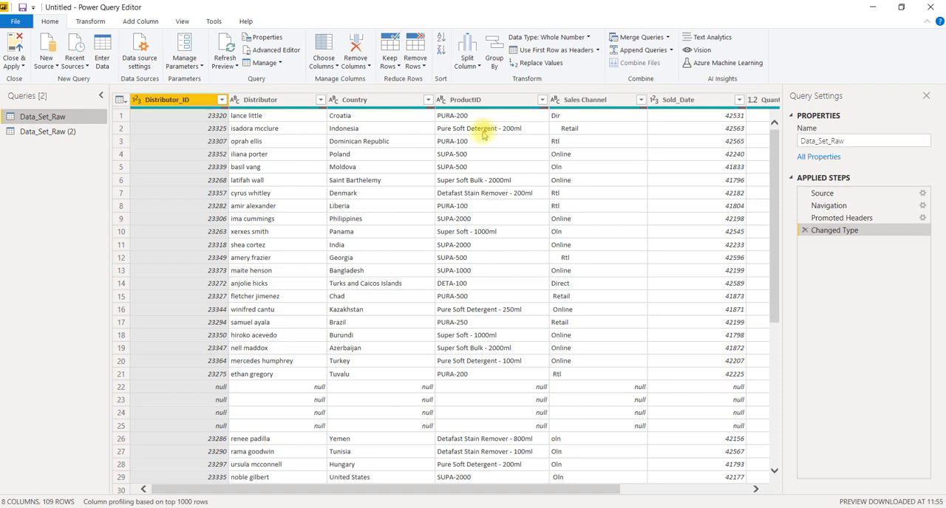
Use Go to Column to select Sales Channel, try removing all other columns, and delete the resulting applied step
scroll(725, 249, "right", 3)
scroll(724, 249, "left", 3)
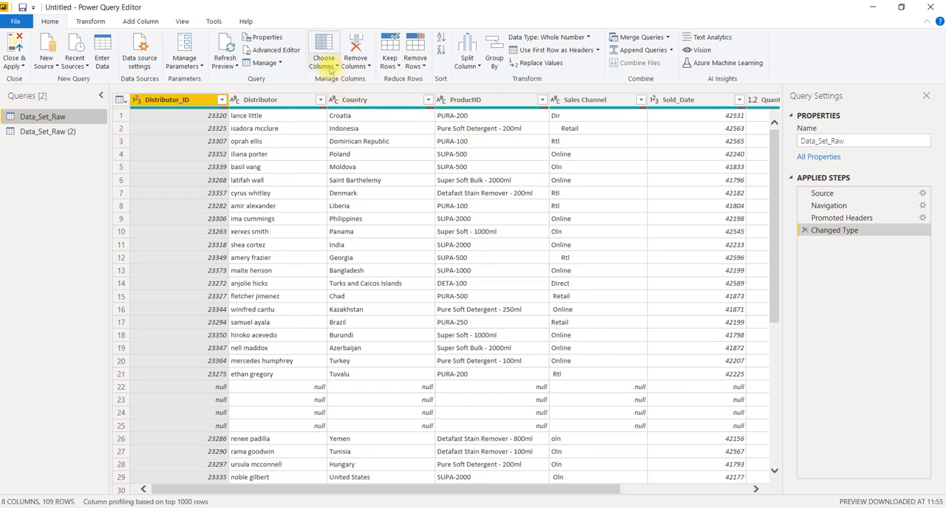
left_click(330, 66)
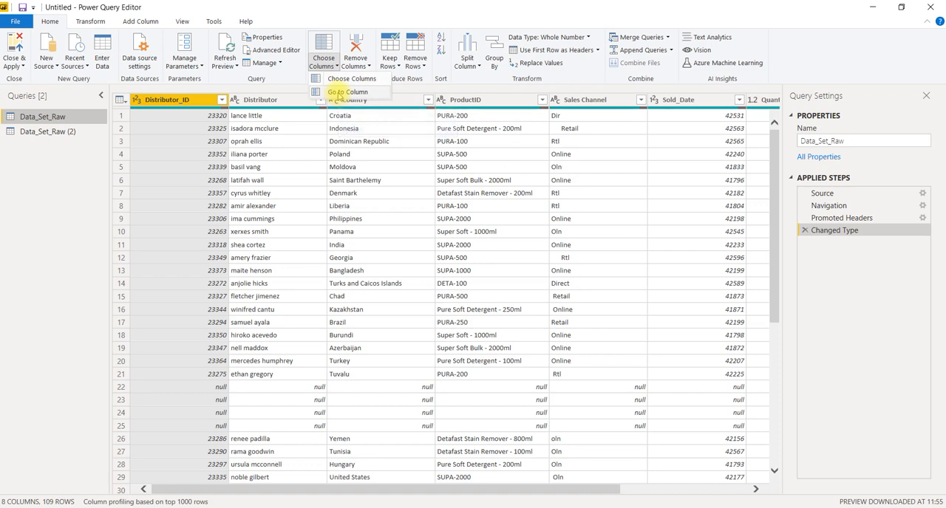
left_click(338, 93)
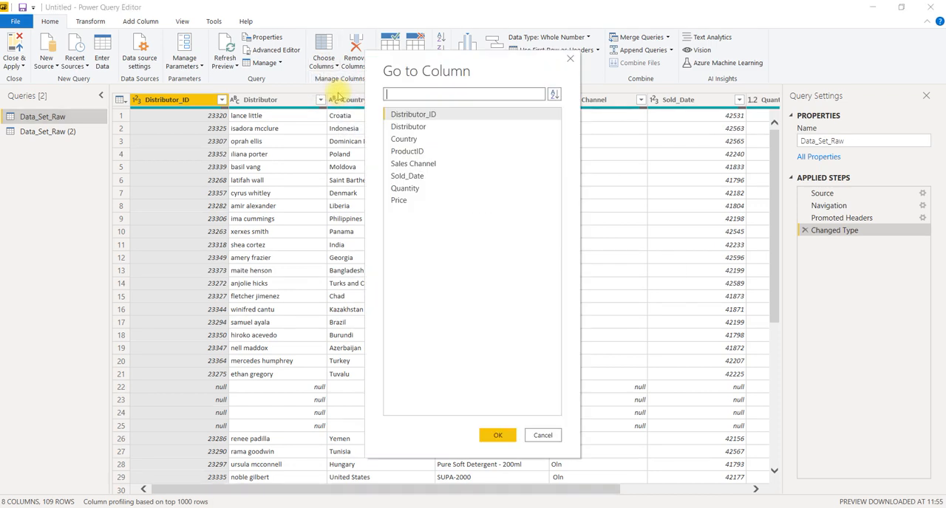
left_click(403, 169)
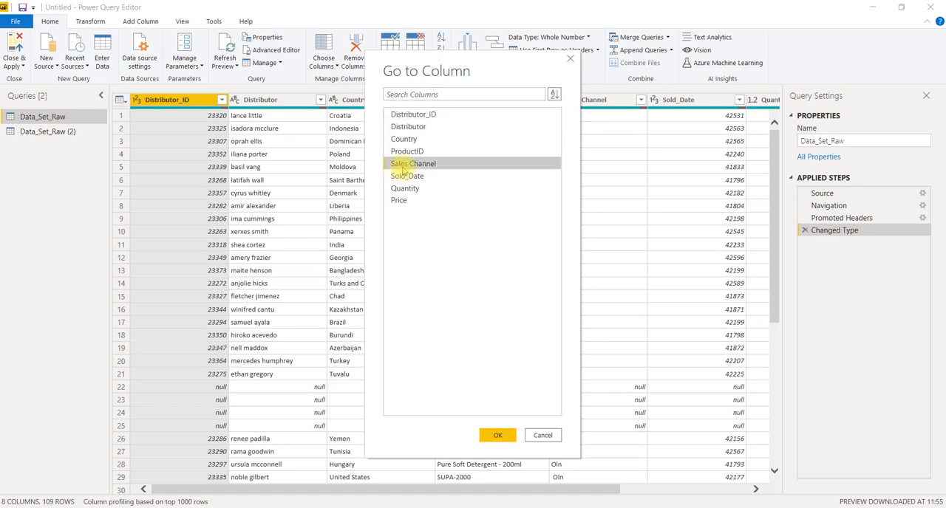
left_click(497, 435)
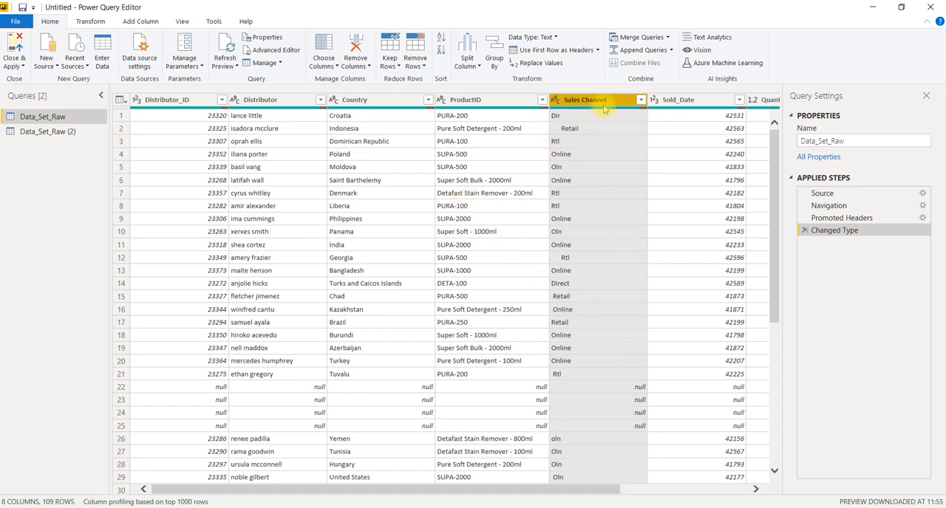
left_click(359, 69)
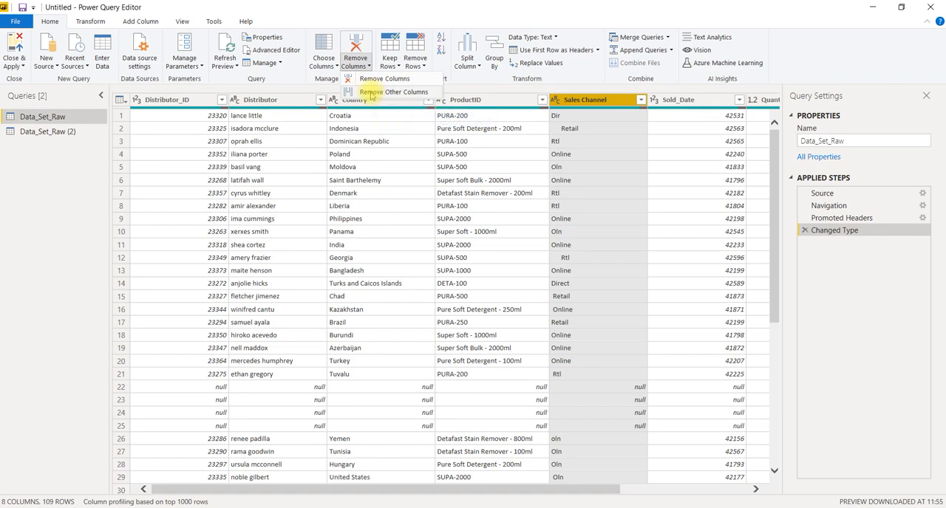
left_click(372, 93)
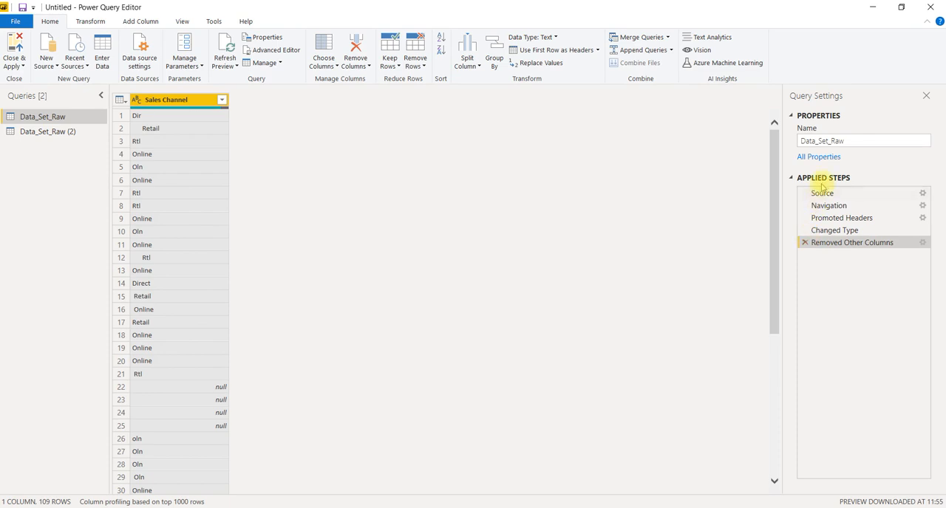
left_click(804, 242)
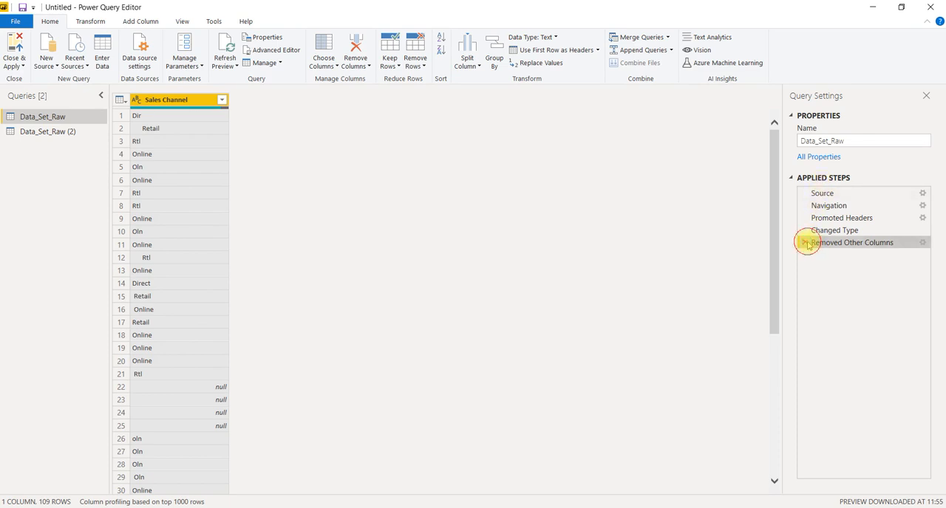
Go to the Sales Channel column, try removing only that column, and delete the resulting applied step
left_click(334, 65)
left_click(346, 91)
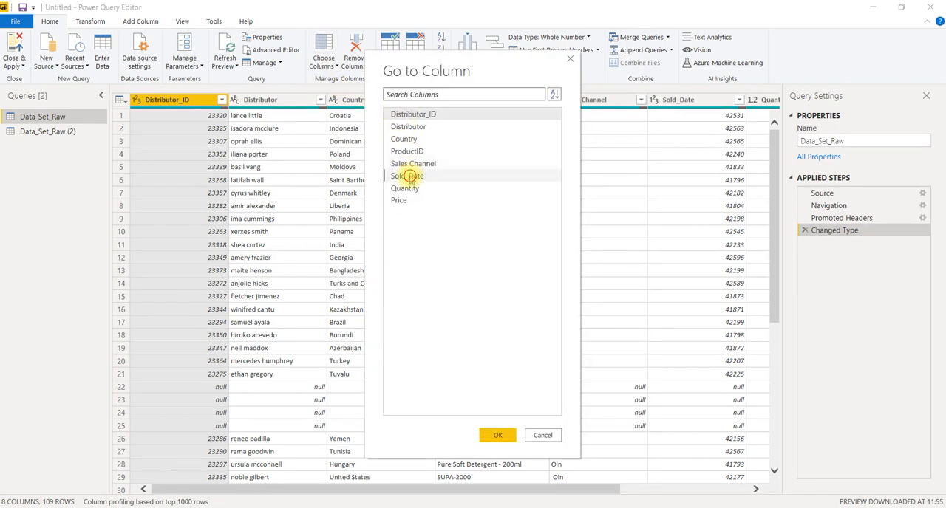
left_click(410, 176)
left_click(430, 165)
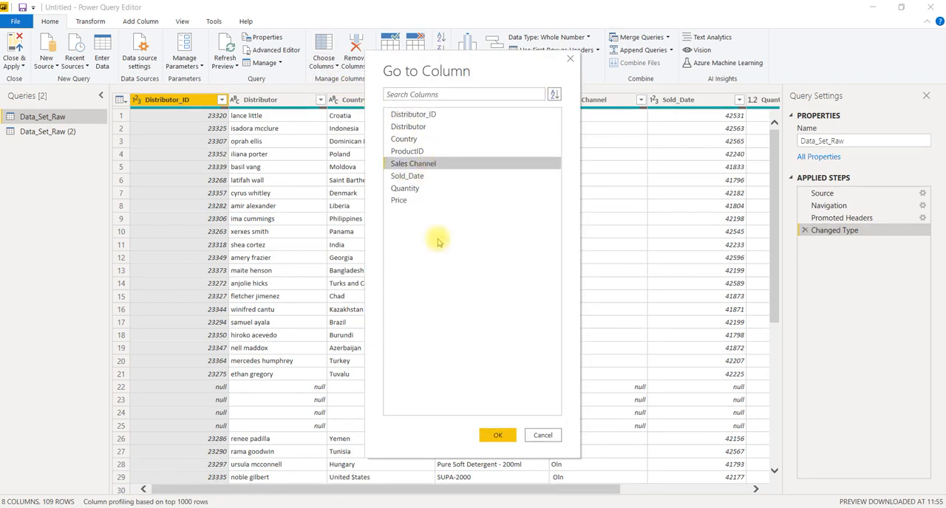
left_click(496, 436)
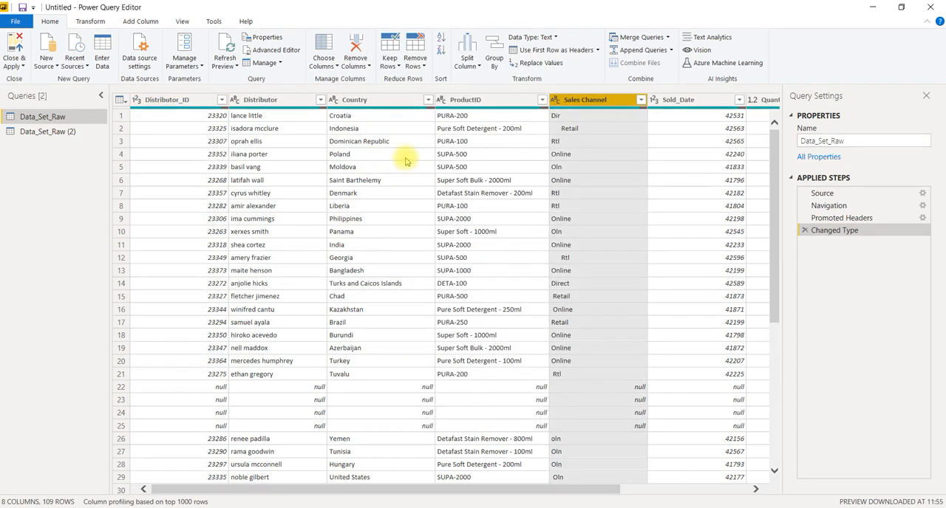
left_click(356, 65)
left_click(369, 80)
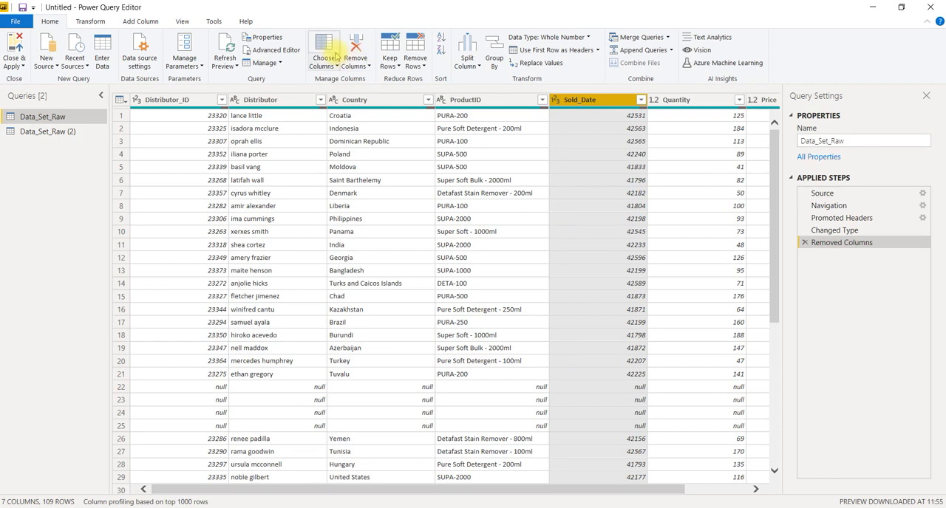
left_click(804, 243)
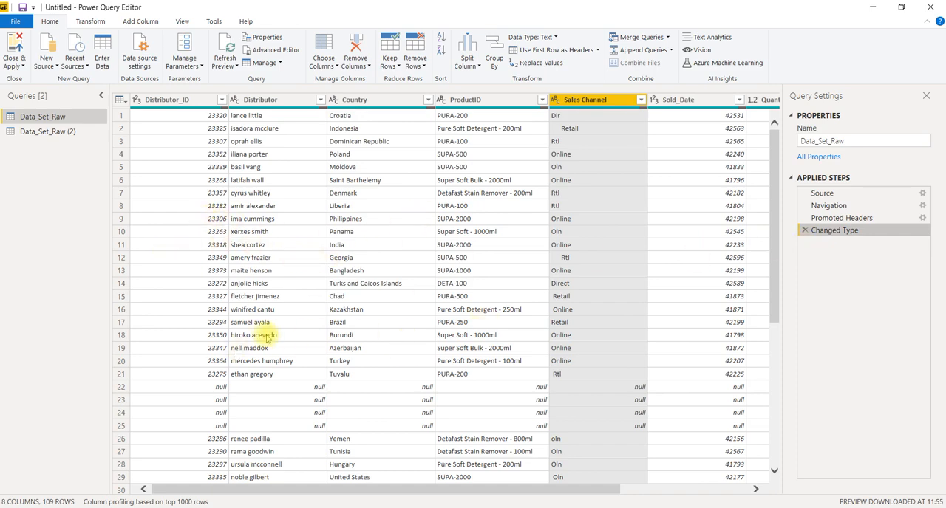
Try removing the top 10 rows of Data_Set_Raw and delete the resulting applied step
scroll(364, 294, "down", 6)
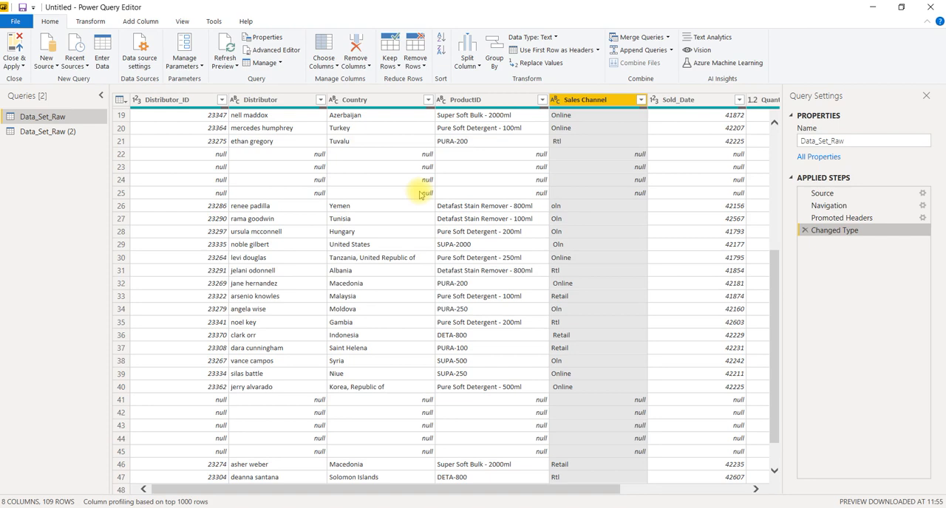
left_click(421, 65)
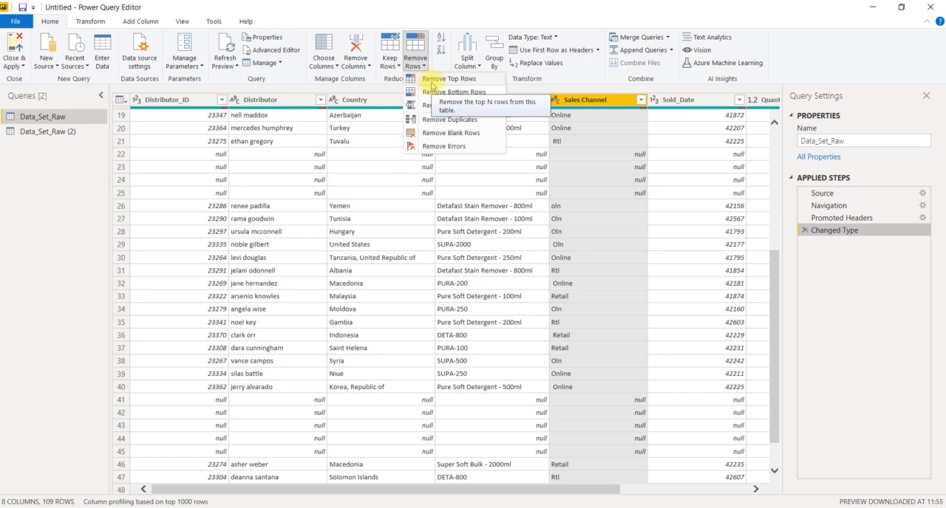
left_click(436, 79)
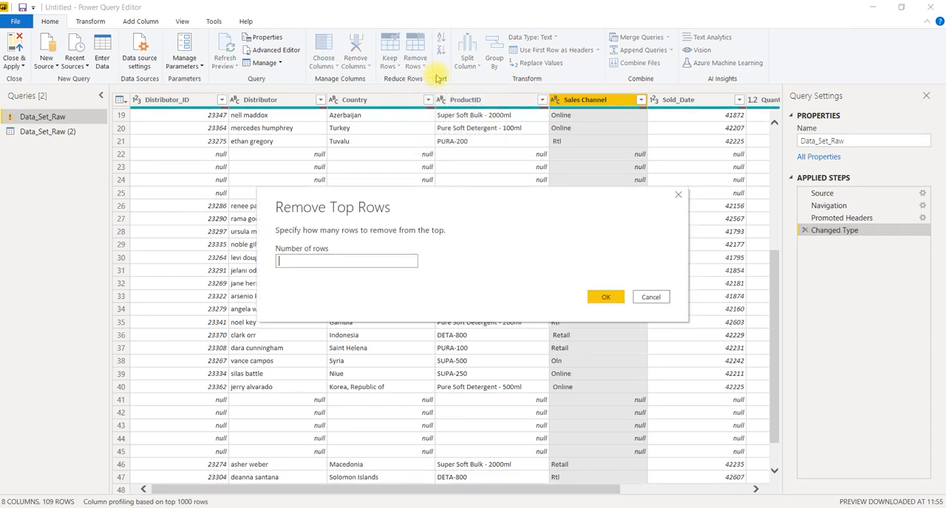
type("10")
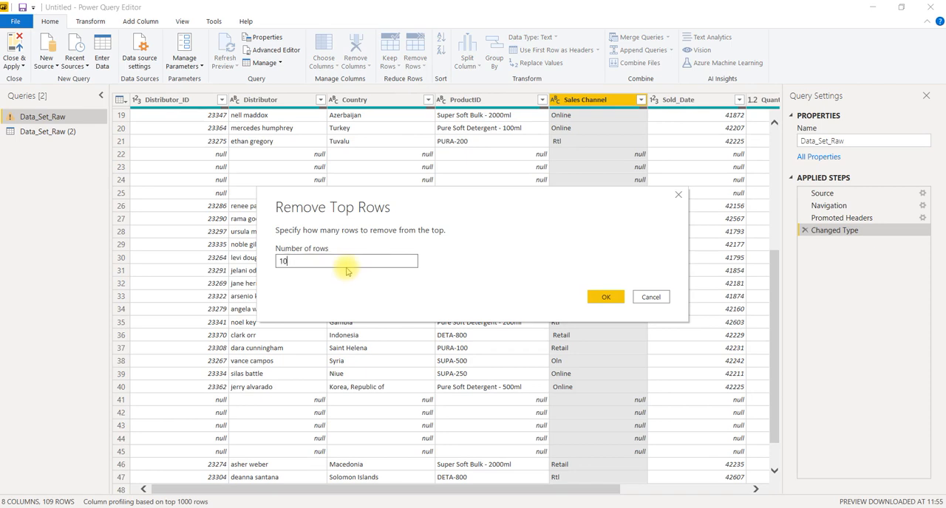
left_click(613, 297)
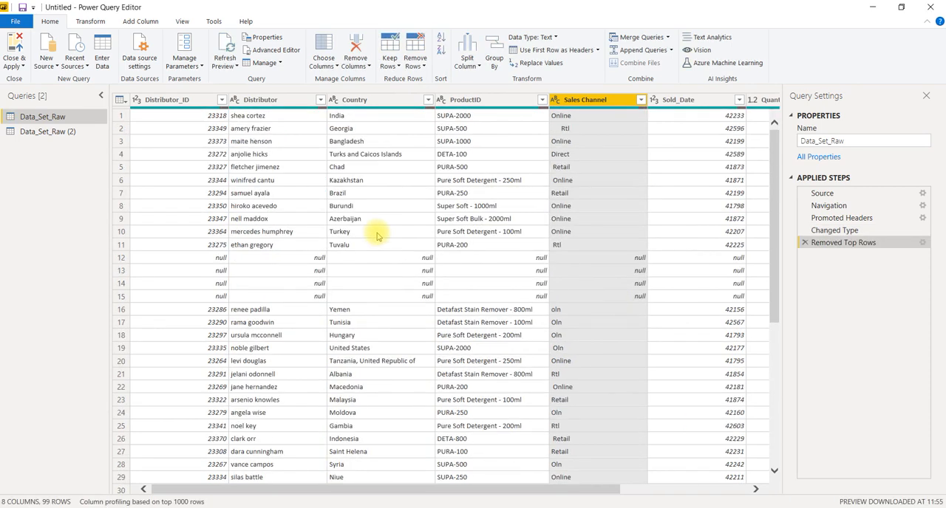
left_click(805, 243)
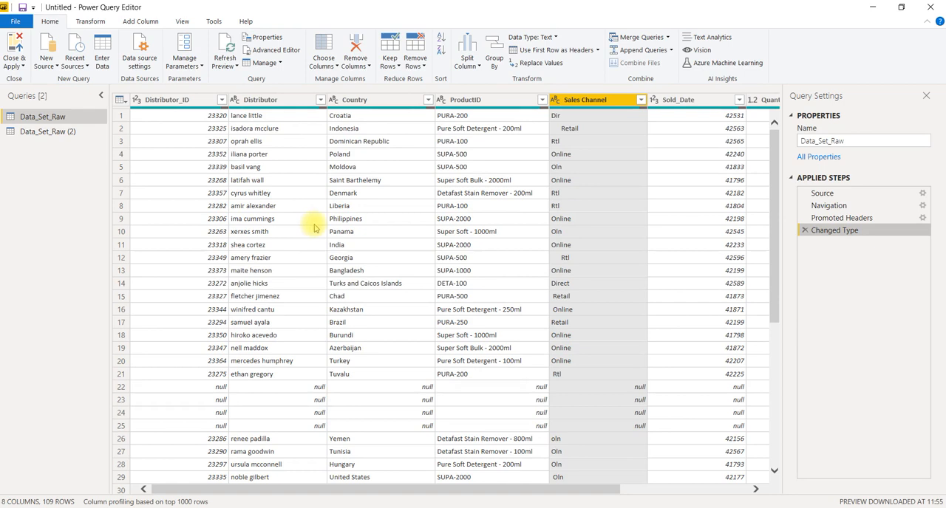
Try removing alternate rows with first row 1, 10 rows to remove and 10 to keep, and delete the resulting applied step
left_click(422, 68)
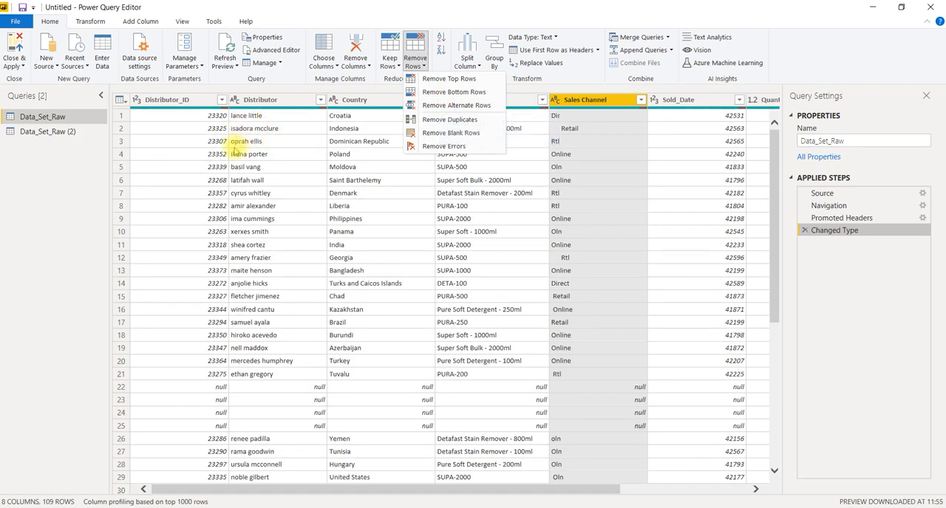
left_click(436, 105)
left_click(298, 235)
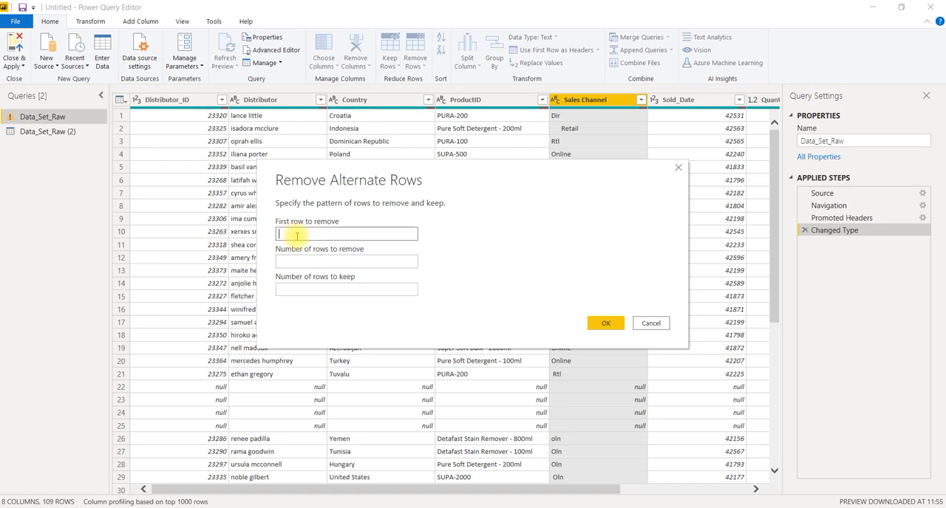
left_click(292, 263)
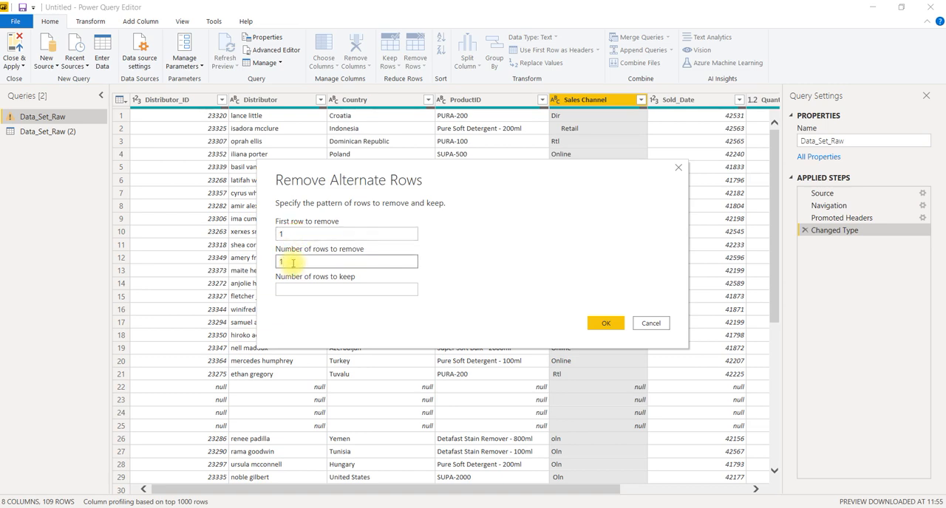
left_click(316, 292)
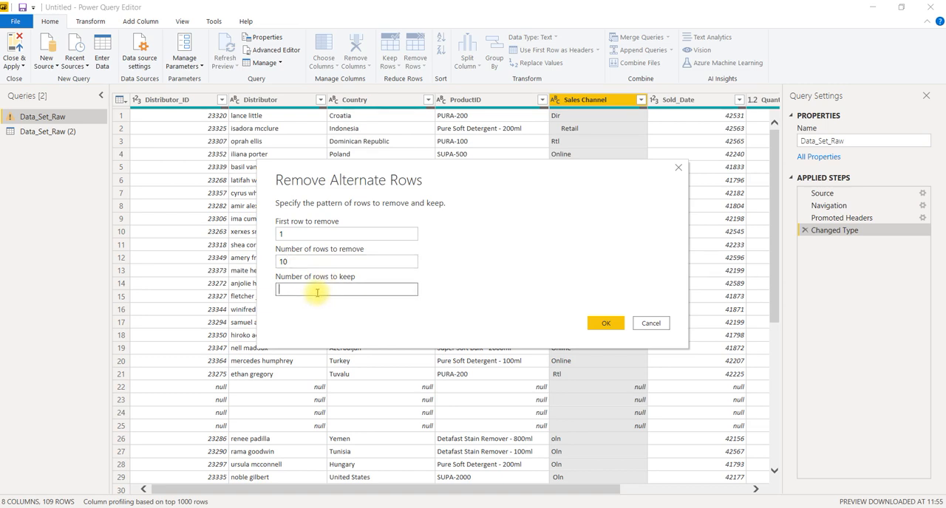
type("10")
left_click(613, 324)
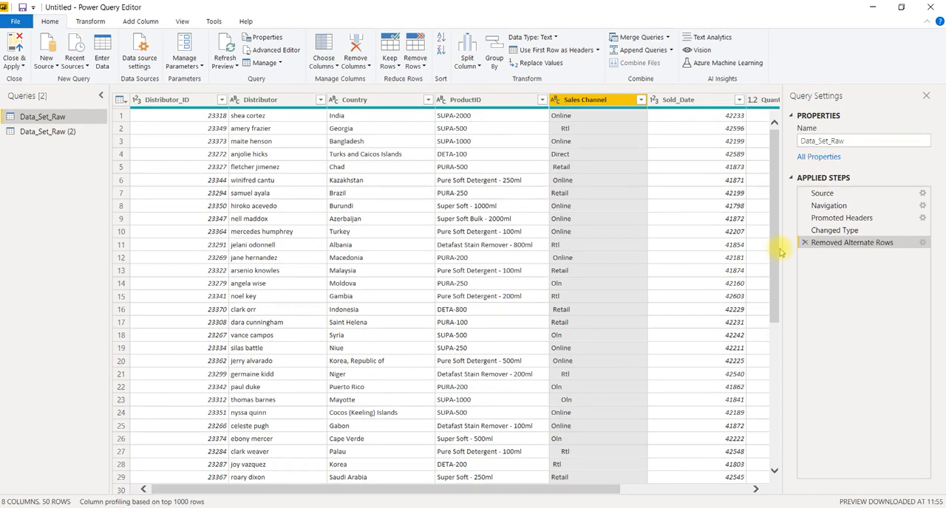
left_click(804, 243)
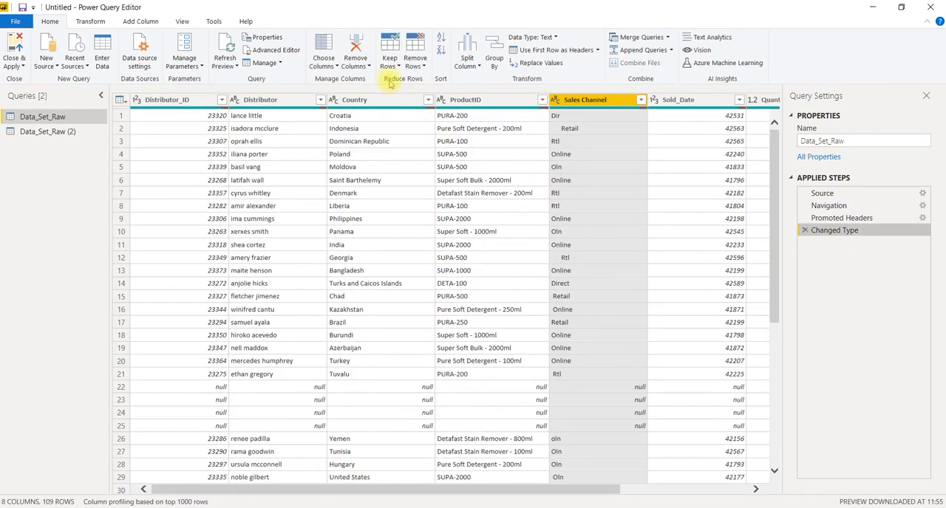
Try removing rows with duplicate values in the Sales Channel column and delete the resulting applied step
left_click(425, 66)
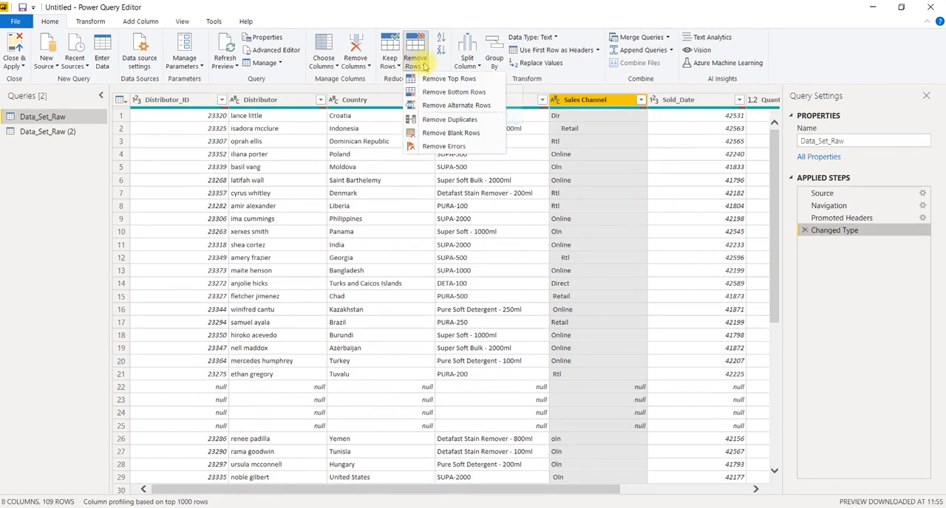
left_click(427, 121)
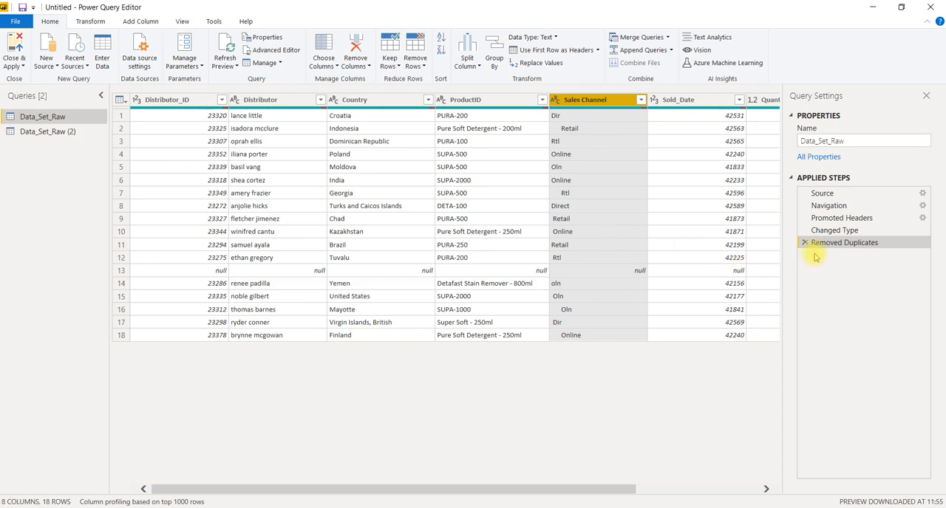
left_click(805, 243)
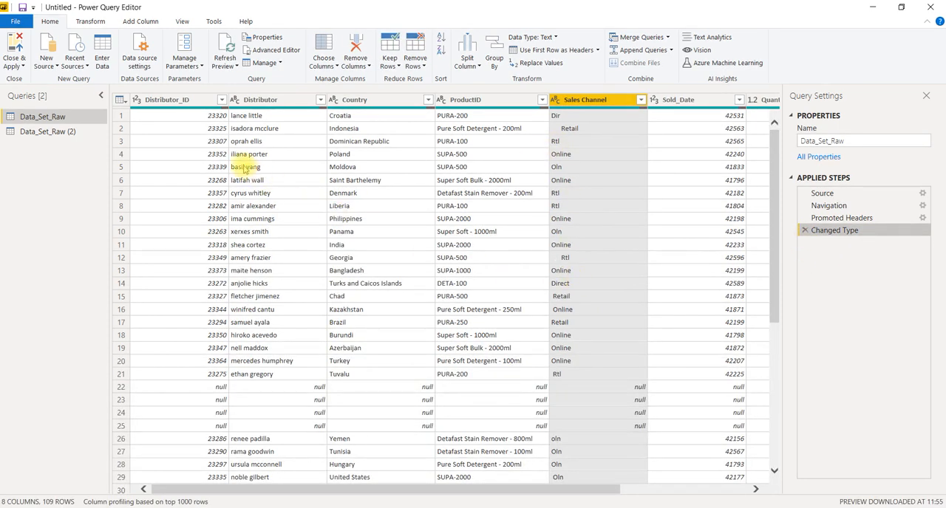
Select the Distributor_ID column, remove the blank rows from Data_Set_Raw, and check the table for remaining null rows
left_click(177, 103)
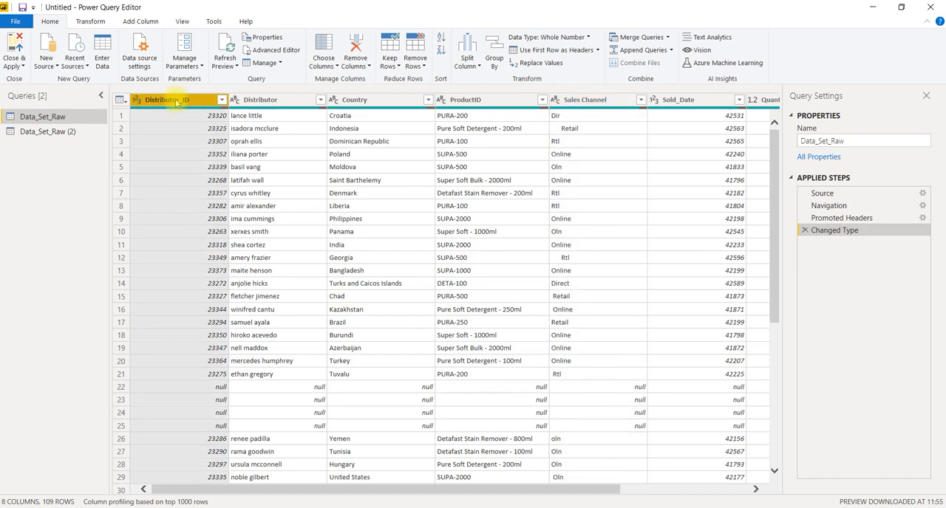
mouse_move(404, 111)
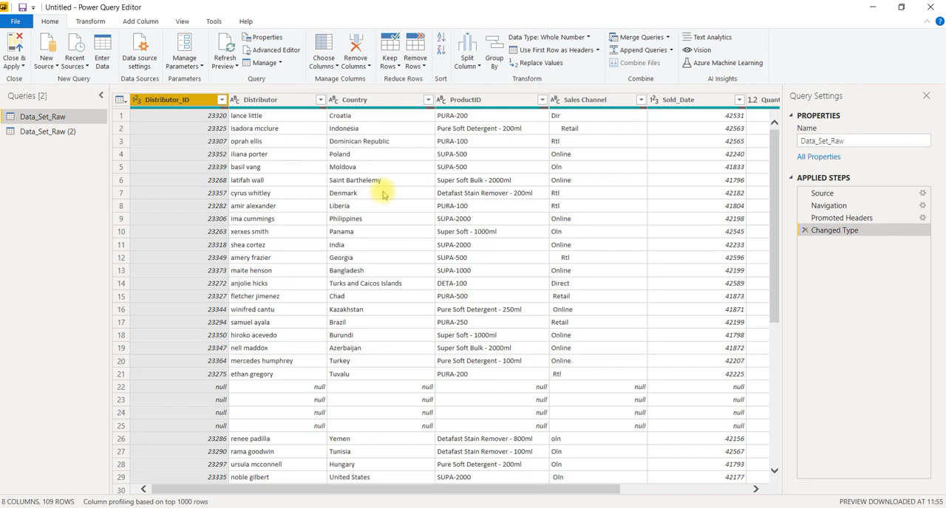
left_click(414, 70)
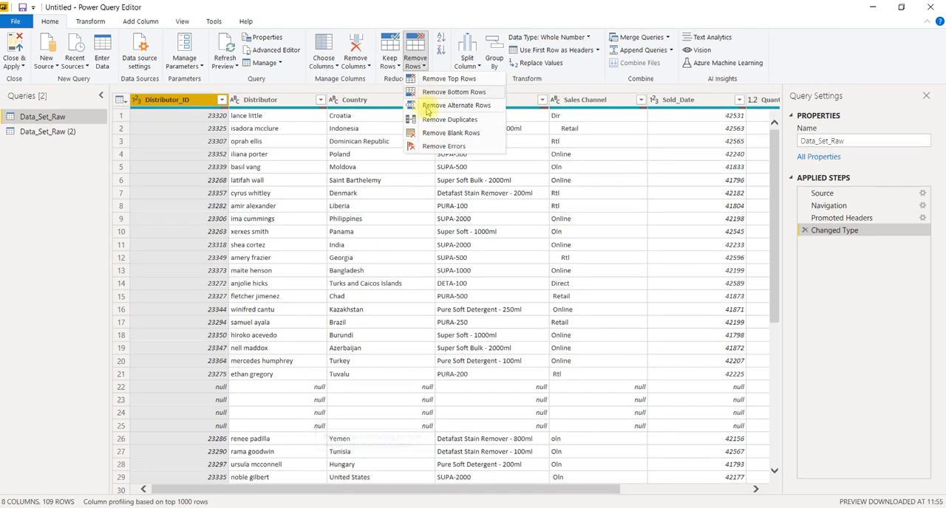
left_click(452, 134)
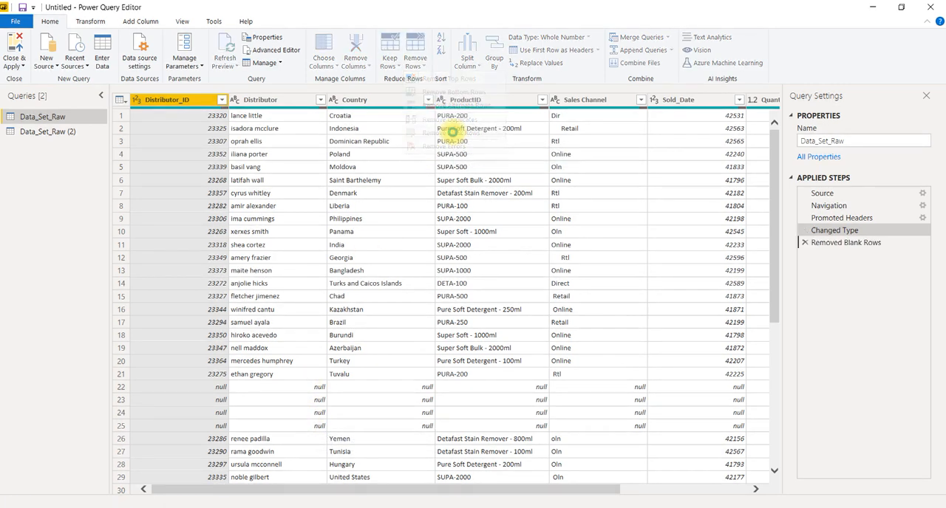
scroll(447, 343, "down", 9)
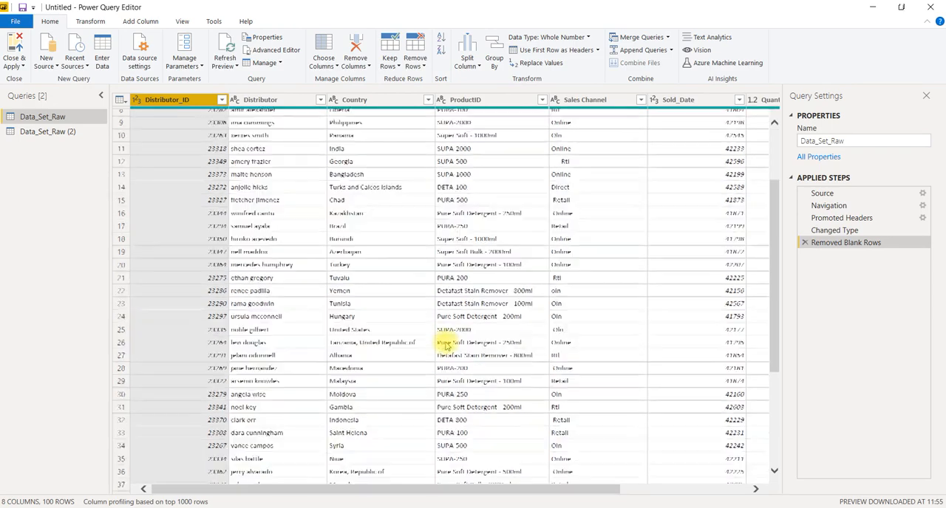
scroll(446, 344, "down", 15)
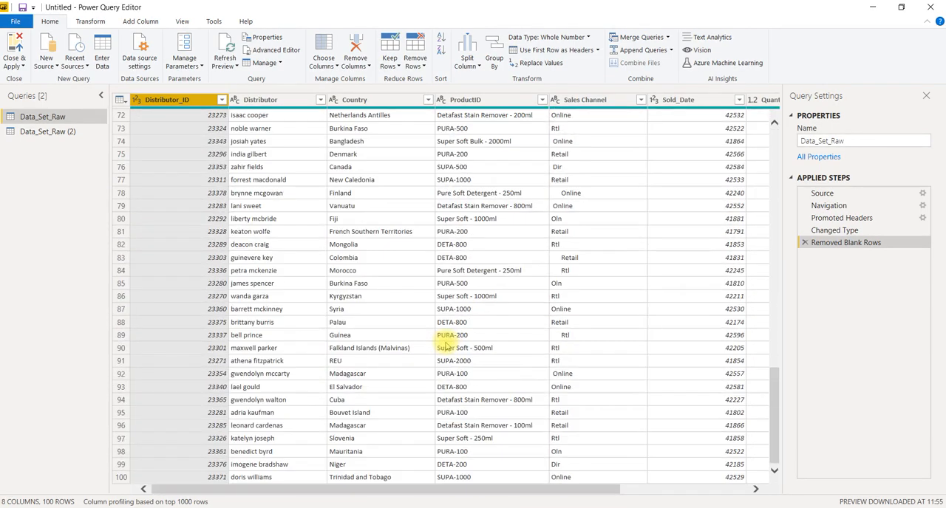
scroll(446, 345, "up", 15)
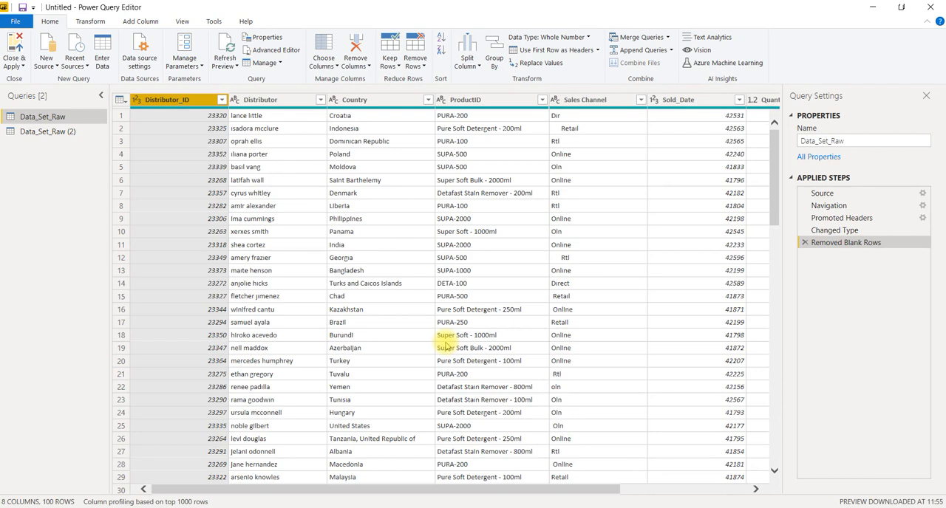
Remove the rows containing errors in the Distributor_ID column of Data_Set_Raw and check the table
left_click(416, 64)
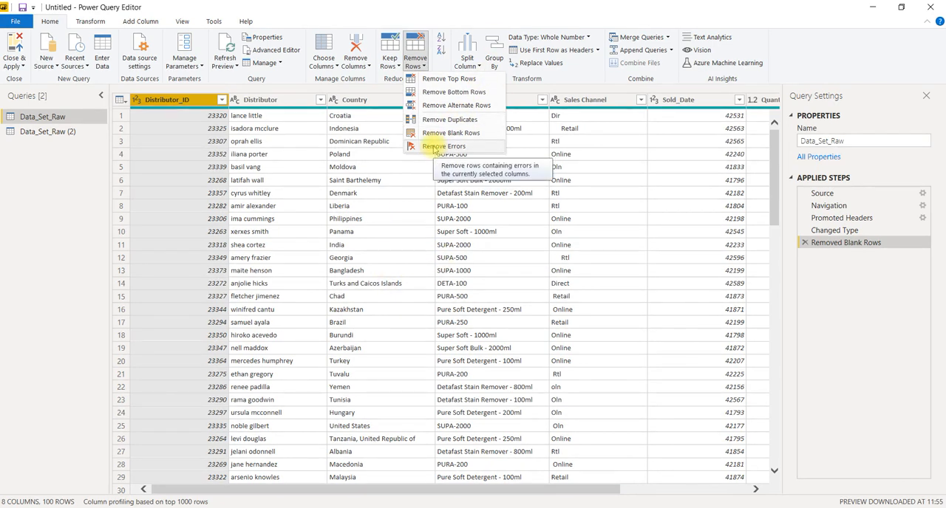
left_click(444, 146)
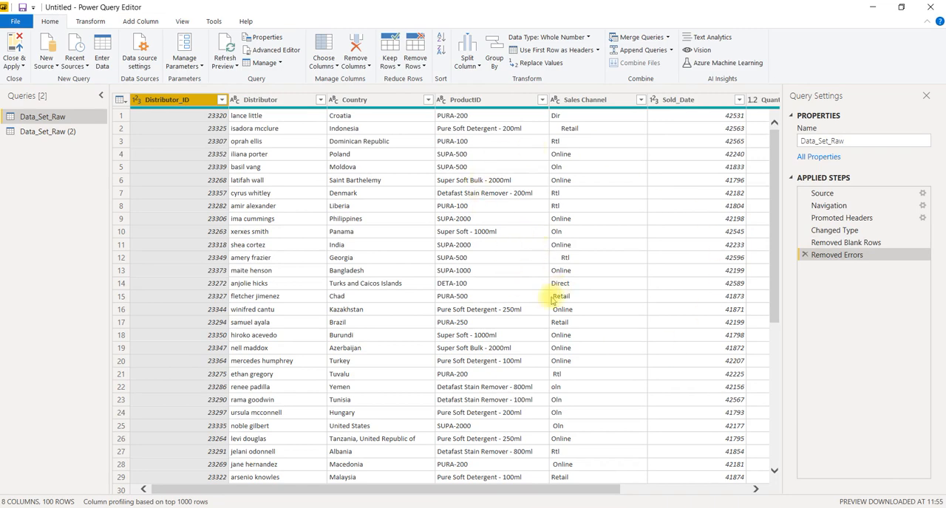
scroll(512, 286, "down", 7)
scroll(513, 285, "up", 7)
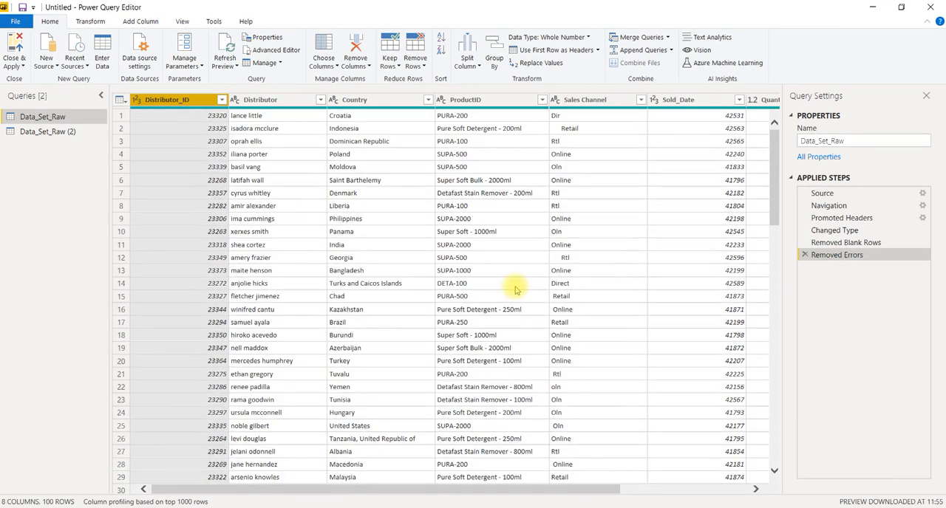
Try keeping only the top 10 rows of Data_Set_Raw and delete the resulting applied step
left_click(397, 67)
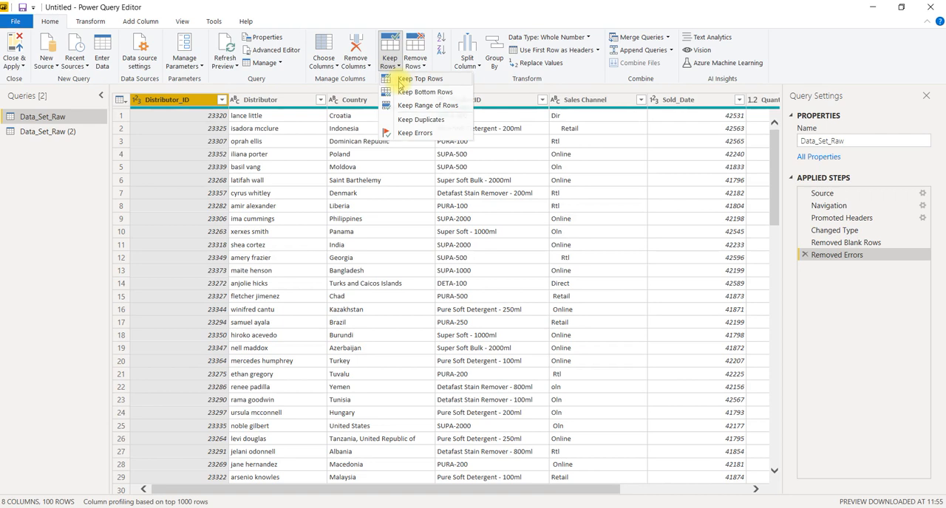
left_click(418, 79)
type("10")
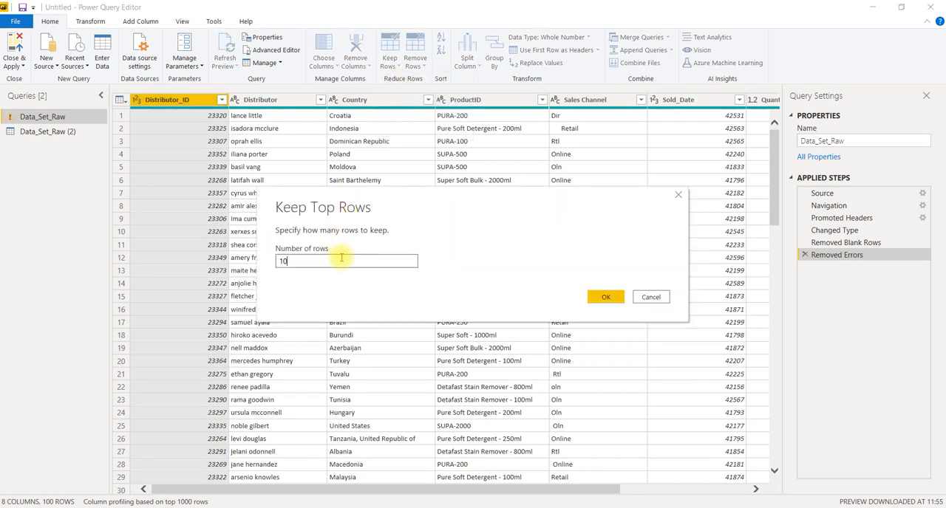
left_click(614, 297)
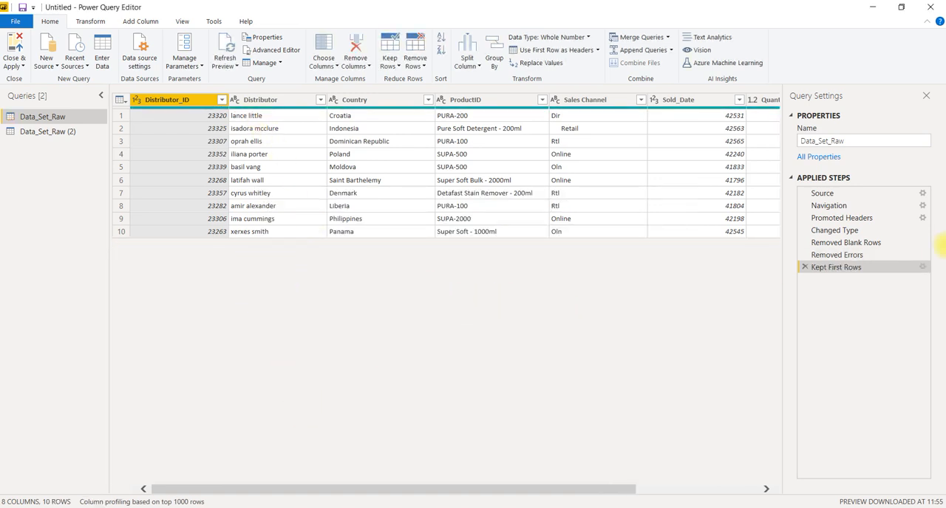
left_click(804, 268)
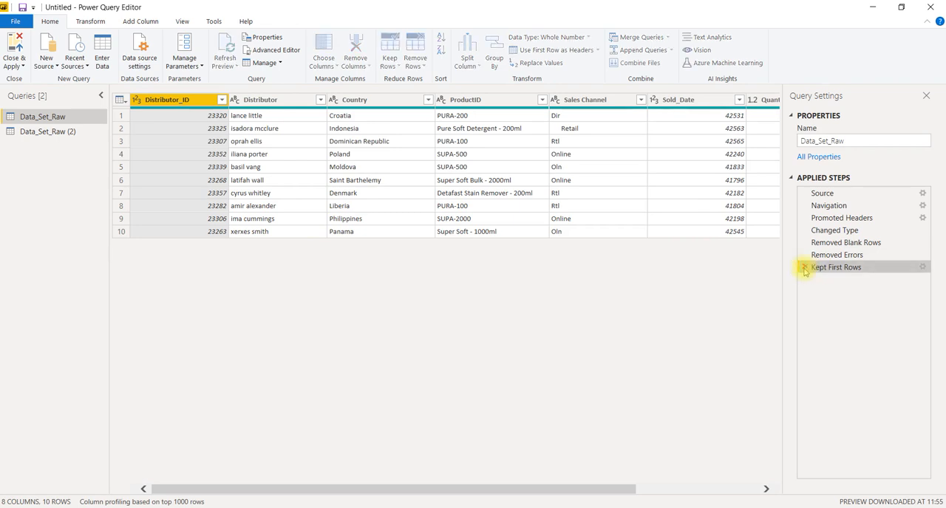
Try keeping only the rows with errors in the Distributor_ID column and delete the resulting applied step
left_click(389, 66)
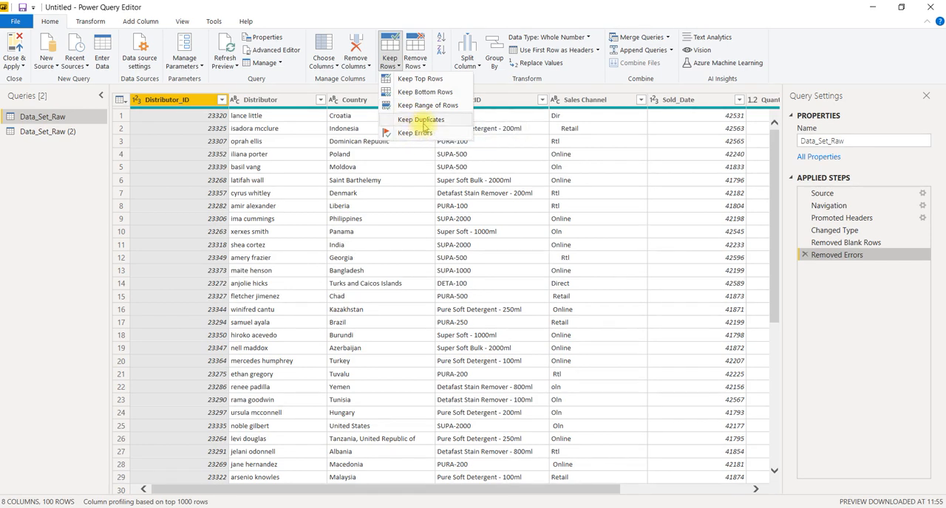
left_click(425, 136)
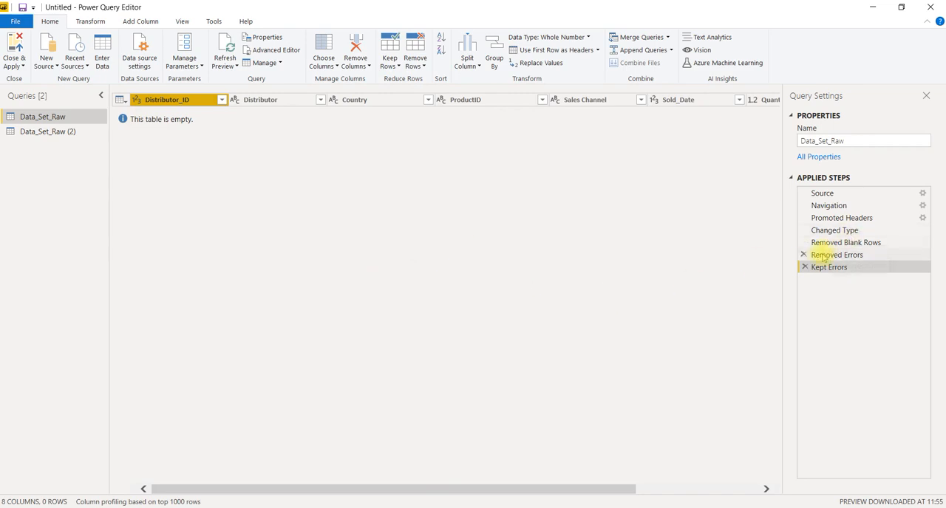
left_click(805, 267)
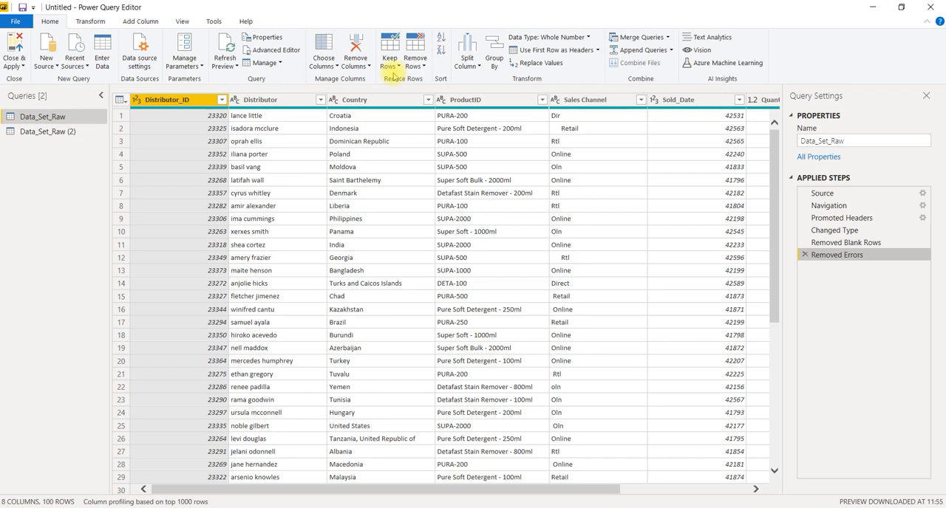
left_click(360, 66)
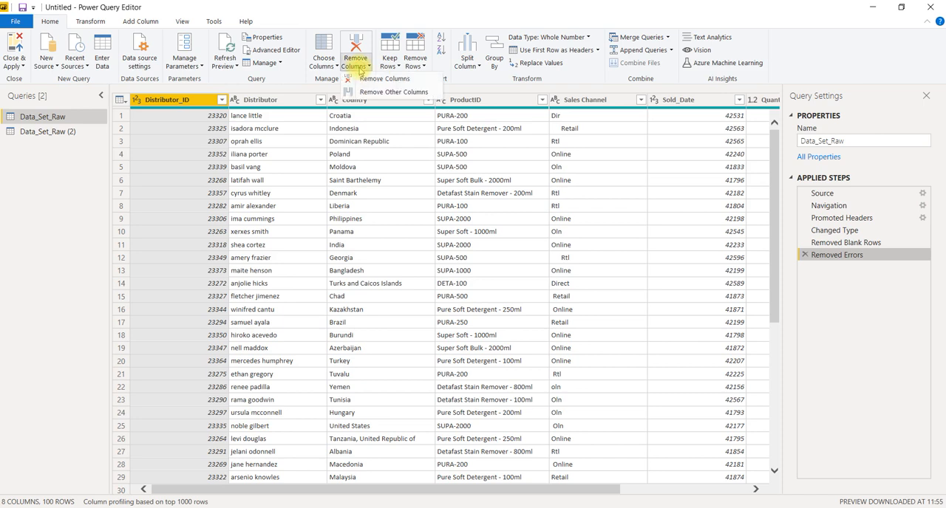
left_click(416, 64)
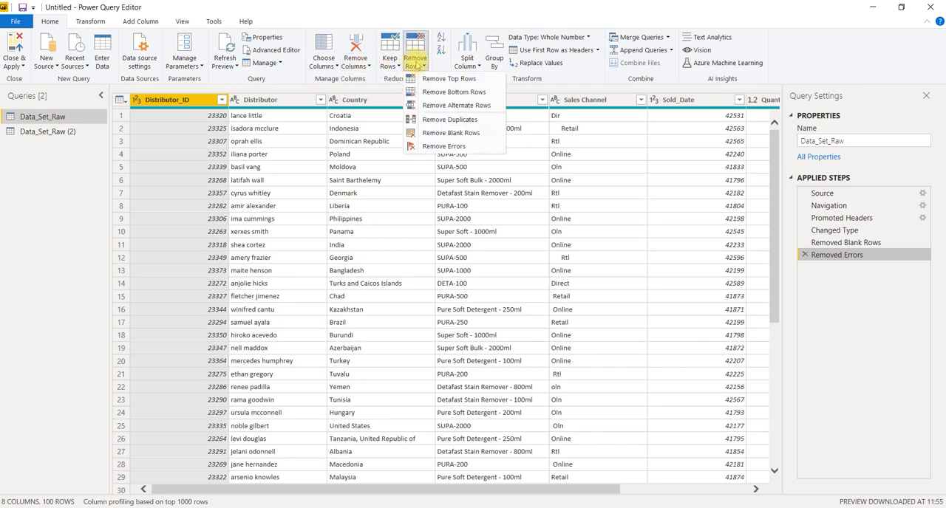
left_click(376, 161)
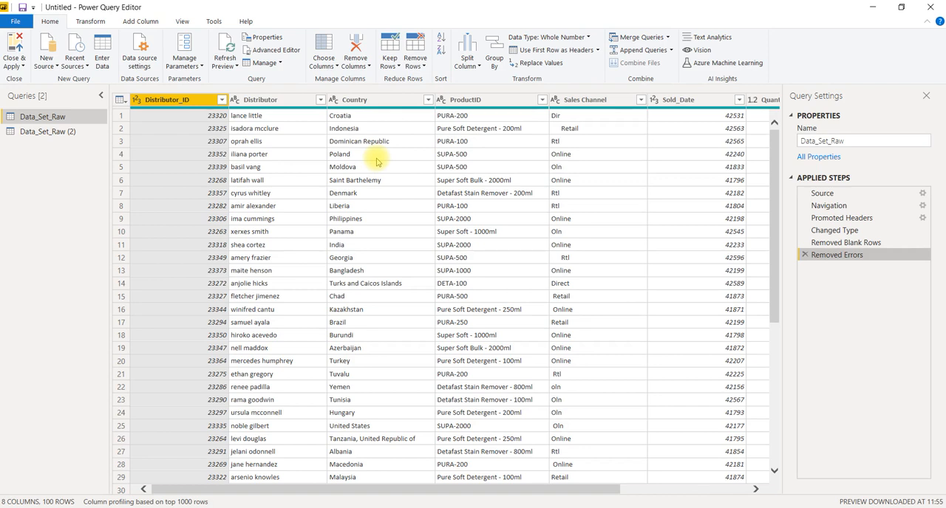